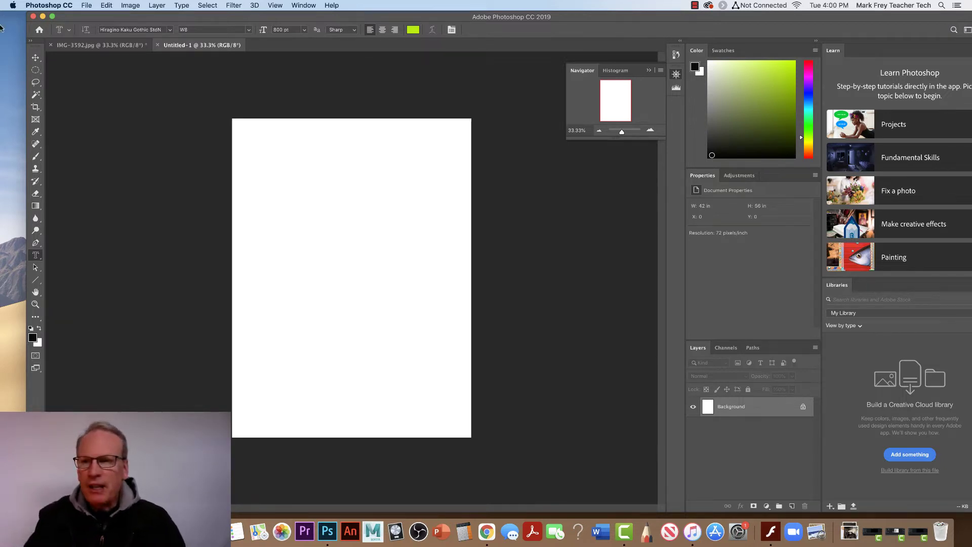
Use the Elliptical Marquee to draw a large circular selection on the blank Untitled-1 canvas
{"action": "left_click", "coordinate": [38, 70]}
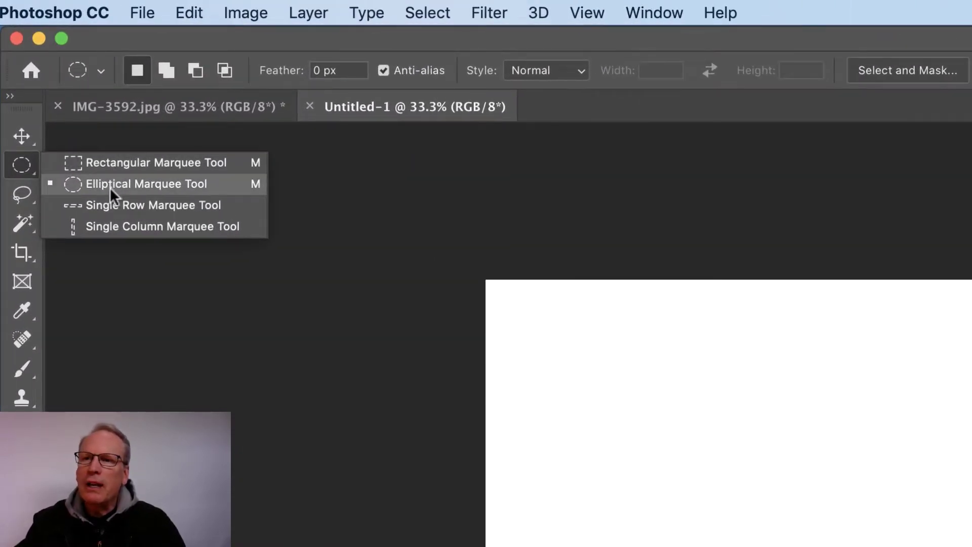
{"action": "left_click", "coordinate": [109, 164]}
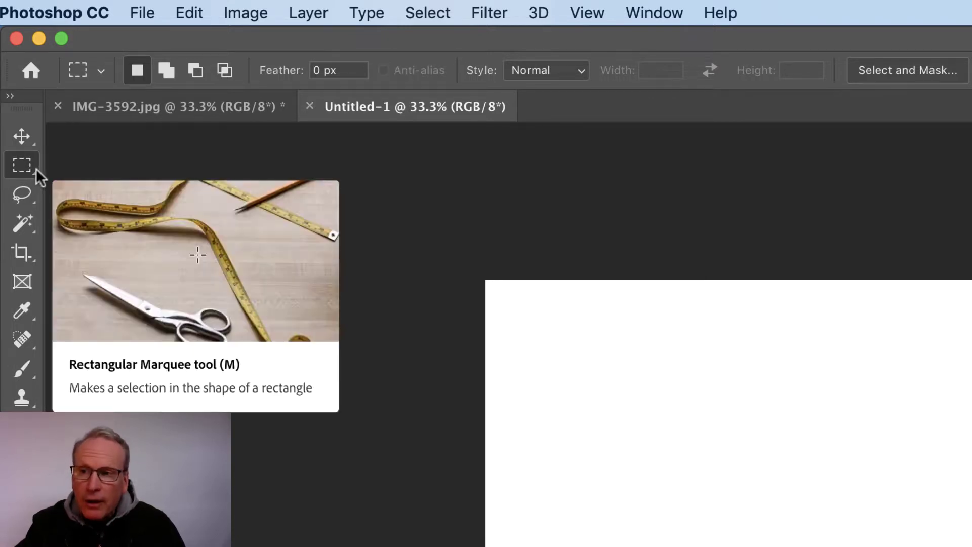
{"action": "left_click", "coordinate": [37, 168]}
{"action": "left_click", "coordinate": [90, 185]}
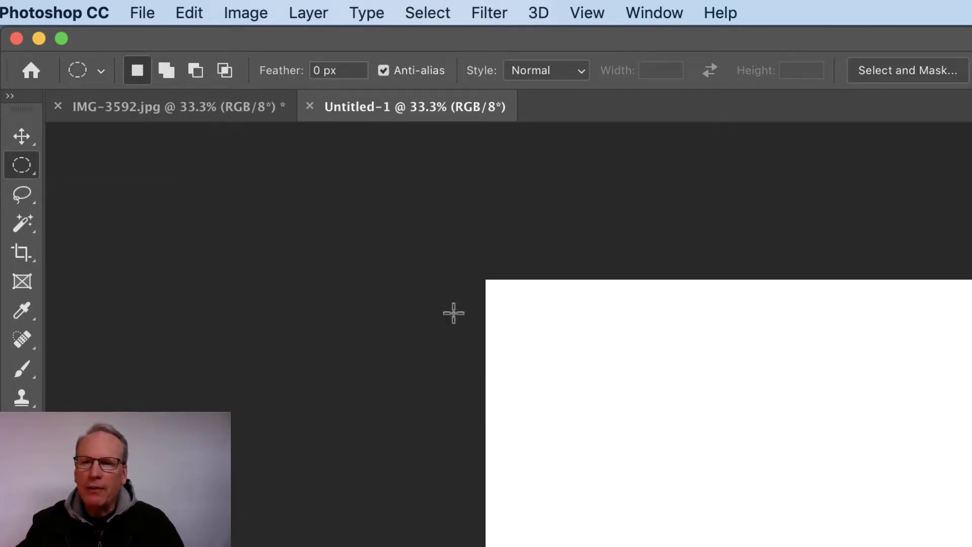
{"action": "left_click_drag", "start_coordinate": [549, 326], "coordinate": [619, 417]}
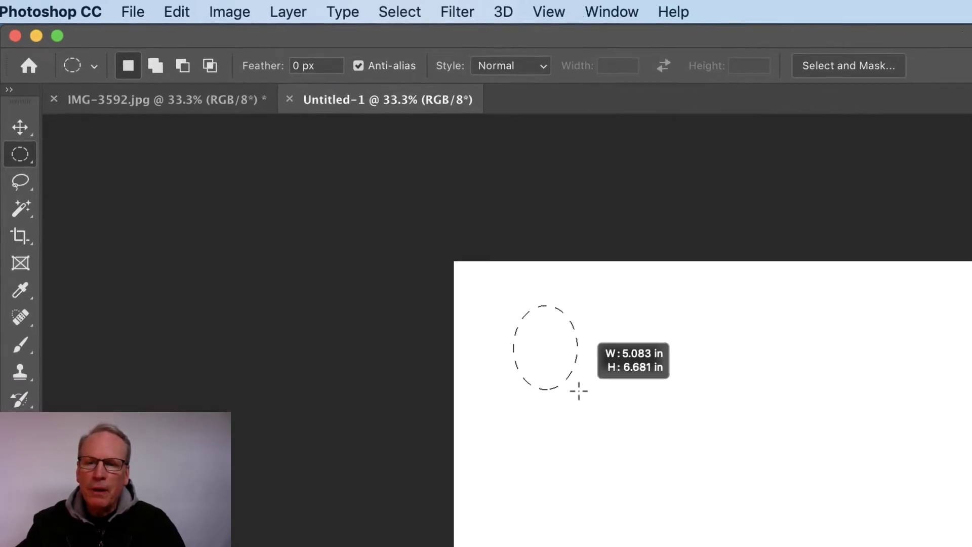
{"action": "left_click_drag", "start_coordinate": [578, 391], "coordinate": [745, 533]}
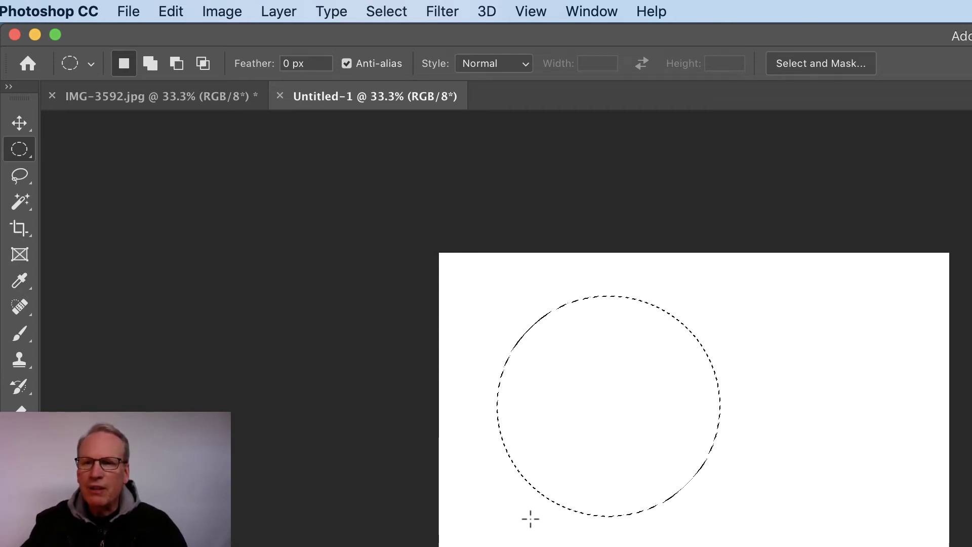
{"action": "key", "text": "shift+super+i"}
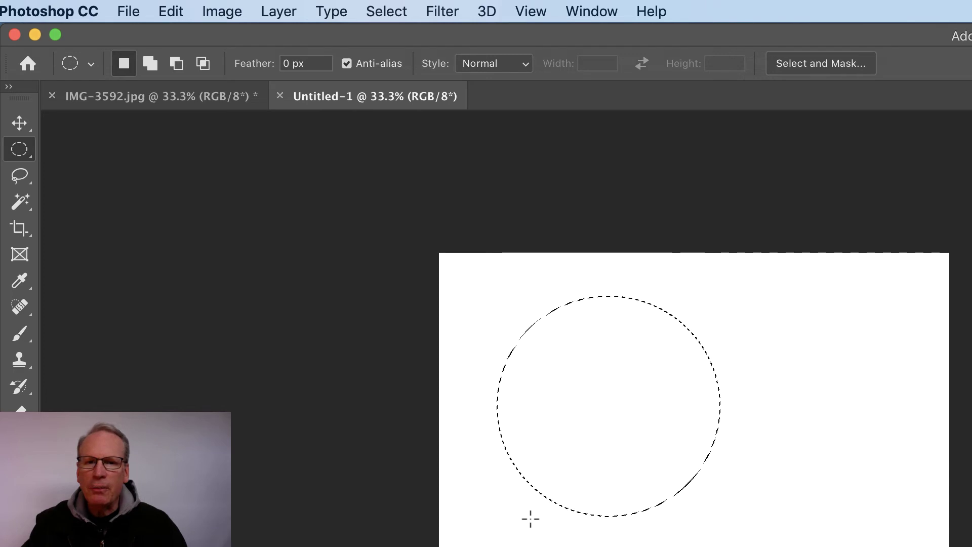
Add a rectangular base, a right tab, a lower-left tab and a narrow stem to the circle
{"action": "left_click", "coordinate": [29, 153]}
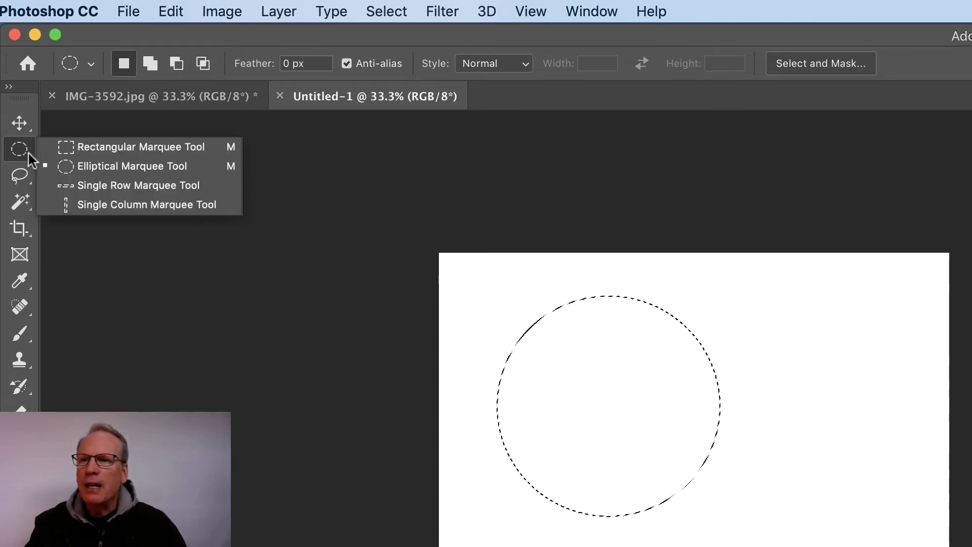
{"action": "left_click", "coordinate": [90, 146]}
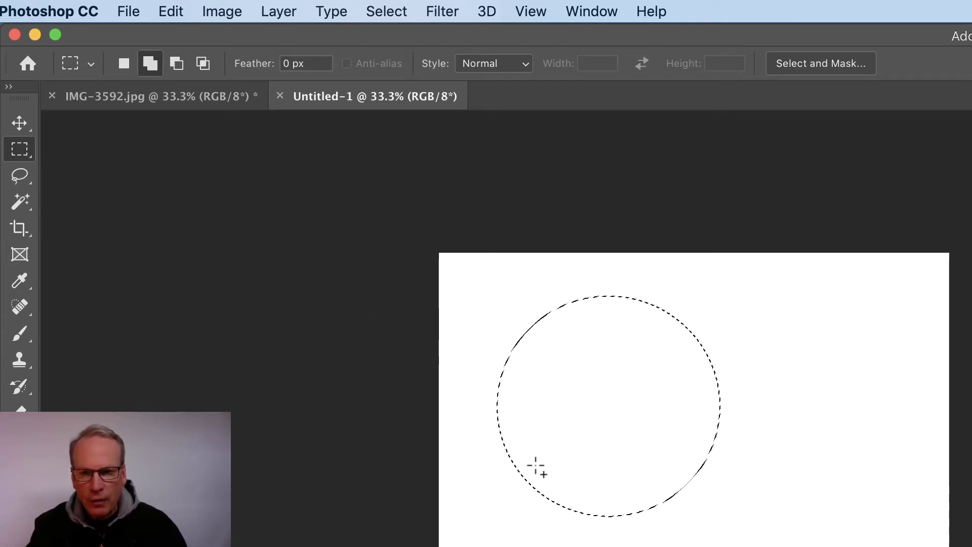
{"action": "left_click_drag", "start_coordinate": [527, 474], "coordinate": [692, 546]}
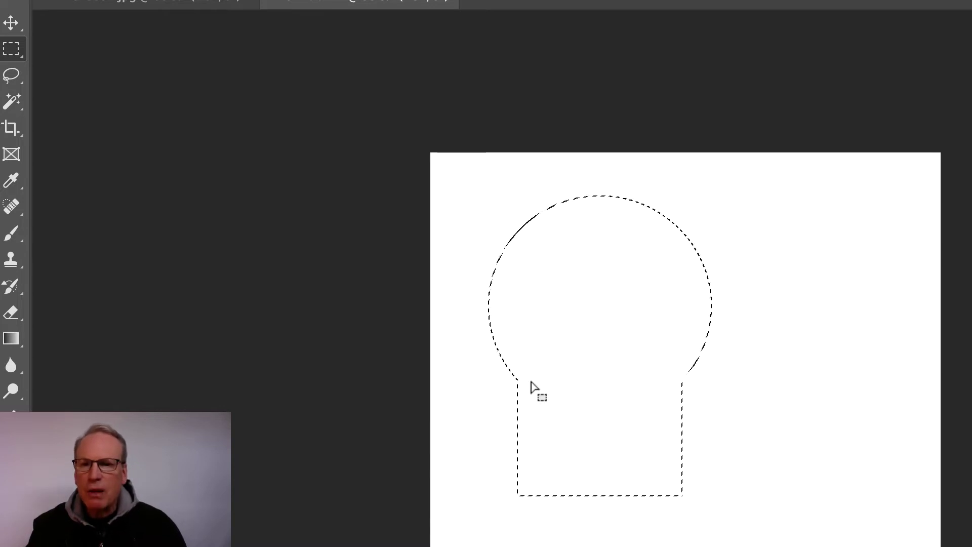
{"action": "left_click_drag", "start_coordinate": [677, 286], "coordinate": [755, 329]}
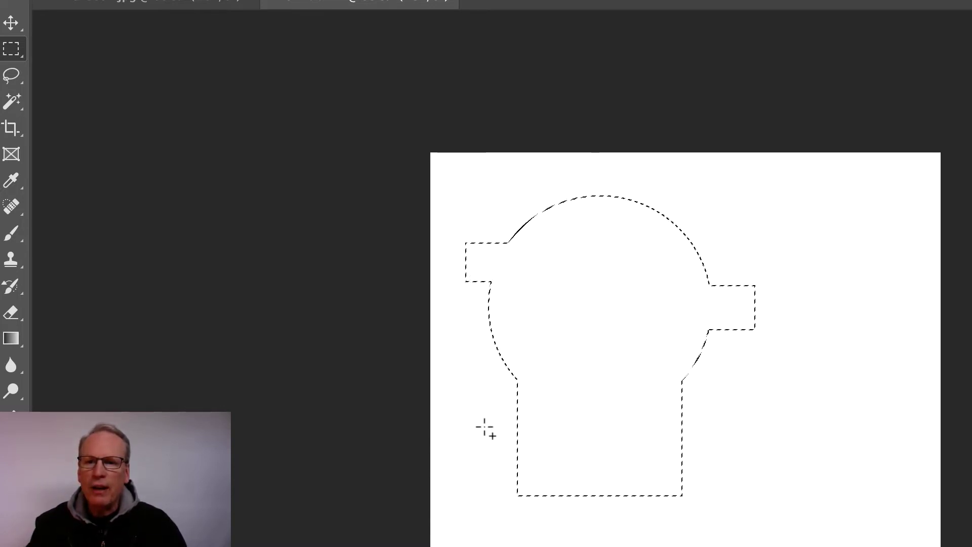
{"action": "left_click_drag", "start_coordinate": [481, 430], "coordinate": [622, 544]}
{"action": "left_click_drag", "start_coordinate": [651, 419], "coordinate": [729, 449]}
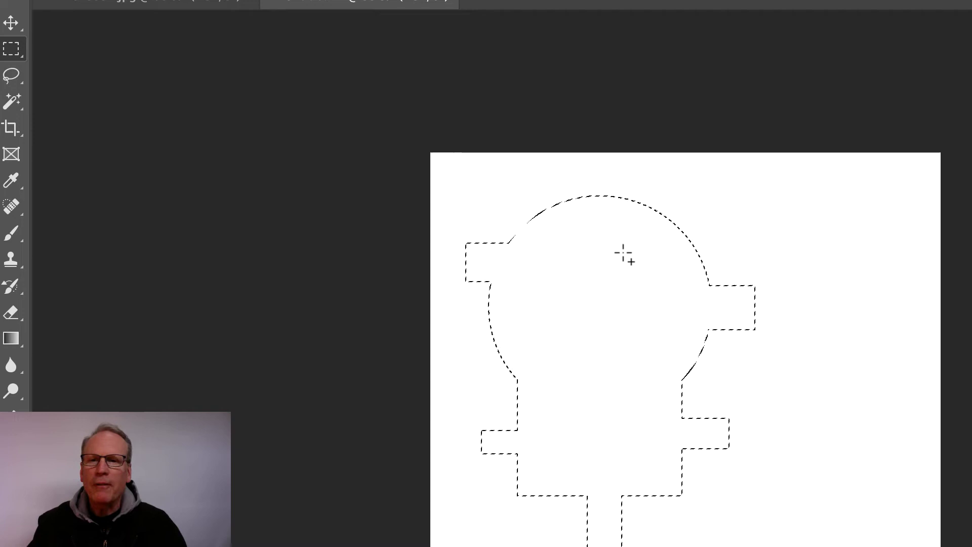
Add round bumps at the top right, bottom and left edge, plus ovals at lower right
{"action": "right_click", "coordinate": [20, 53]}
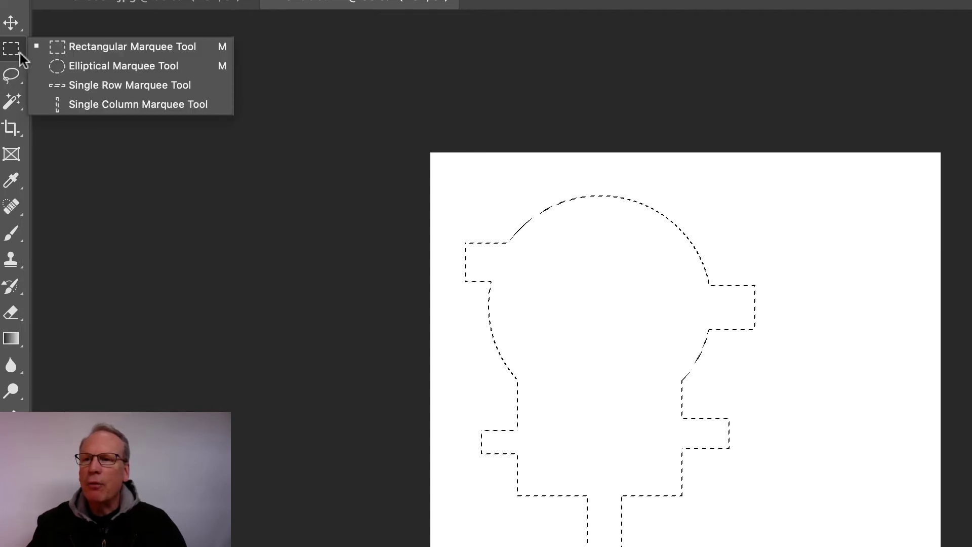
{"action": "left_click", "coordinate": [91, 67]}
{"action": "left_click_drag", "start_coordinate": [653, 187], "coordinate": [720, 248]}
{"action": "left_click_drag", "start_coordinate": [644, 468], "coordinate": [702, 538]}
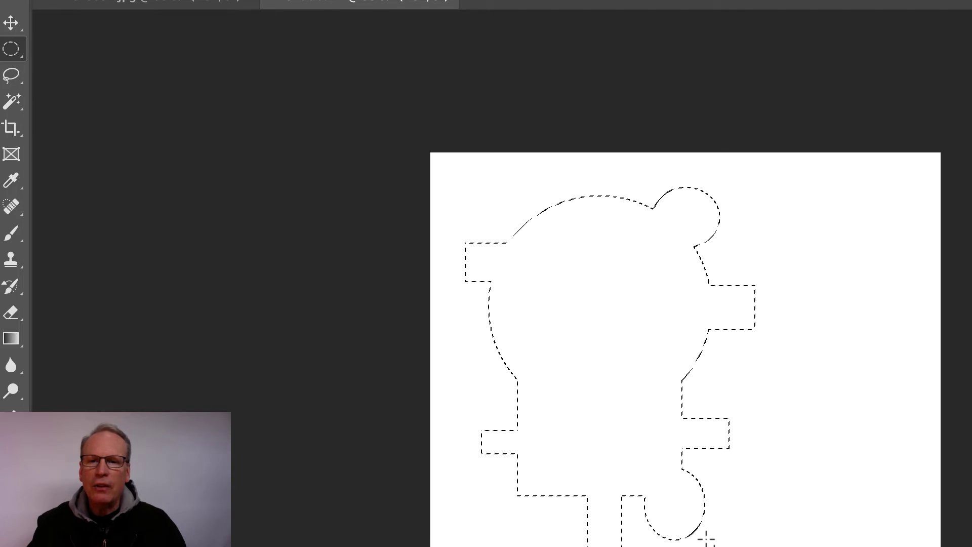
{"action": "mouse_move", "coordinate": [483, 344]}
{"action": "left_mouse_down"}
{"action": "mouse_move", "coordinate": [475, 338]}
{"action": "mouse_move", "coordinate": [506, 367]}
{"action": "left_mouse_up"}
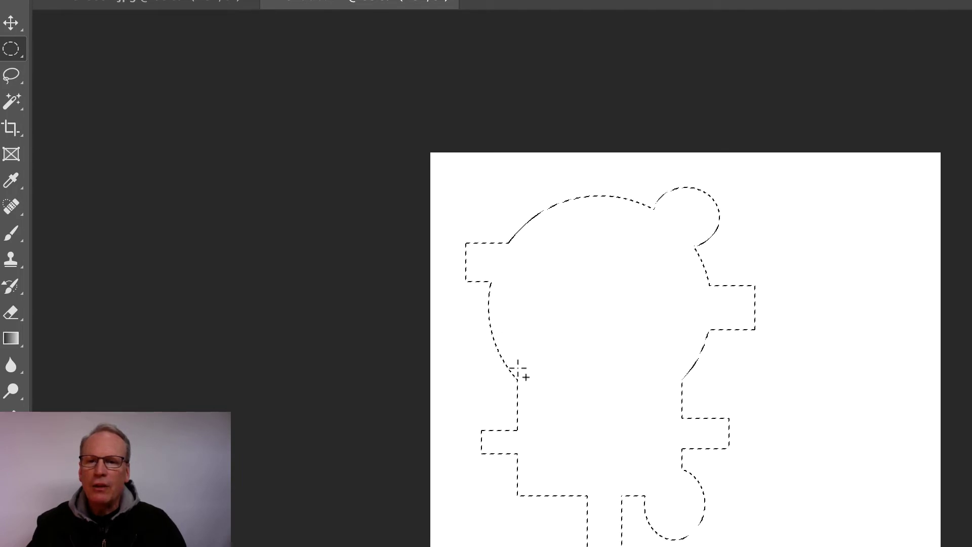
{"action": "left_click_drag", "start_coordinate": [793, 391], "coordinate": [861, 446]}
{"action": "left_click_drag", "start_coordinate": [795, 500], "coordinate": [889, 546]}
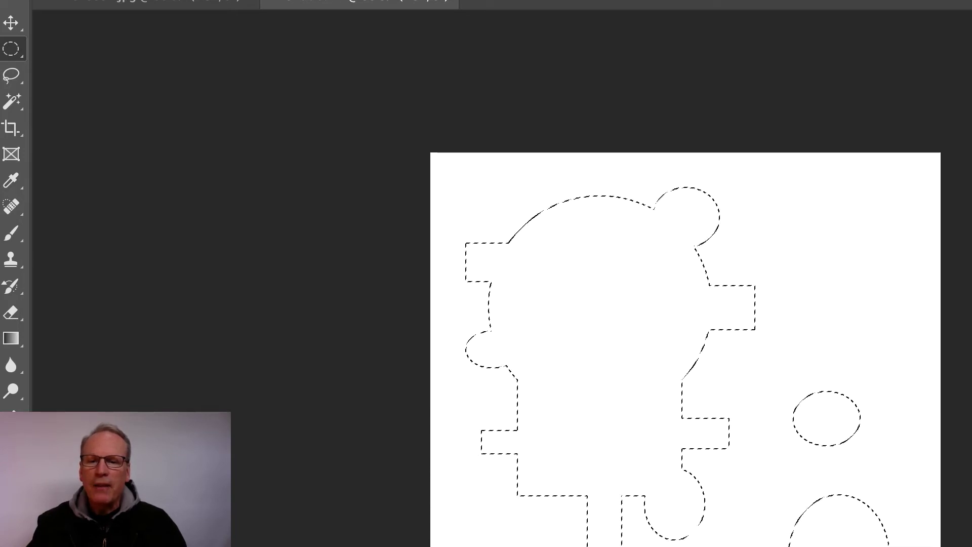
{"action": "left_click_drag", "start_coordinate": [753, 543], "coordinate": [807, 545]}
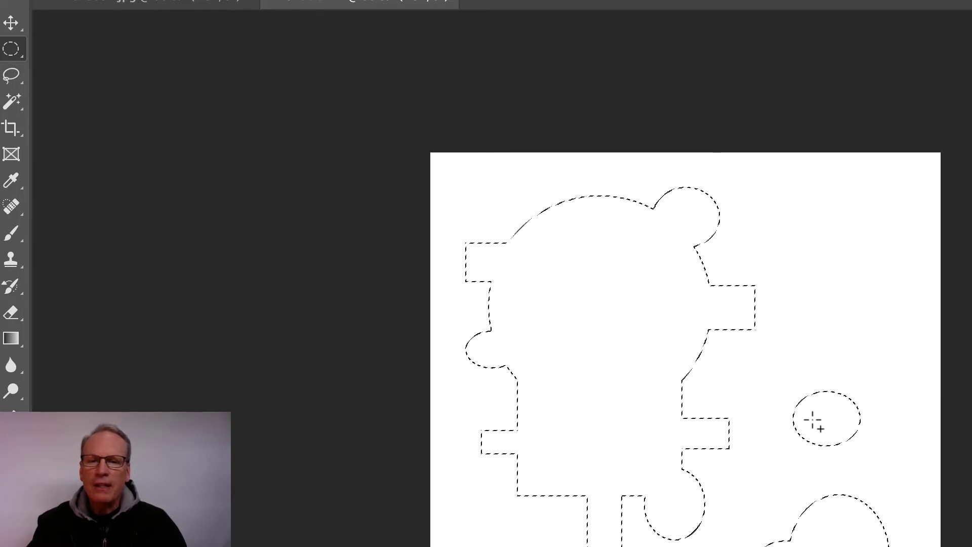
Join the lower-right ovals with a rectangular neck and add a tab beside it
{"action": "left_click", "coordinate": [20, 53]}
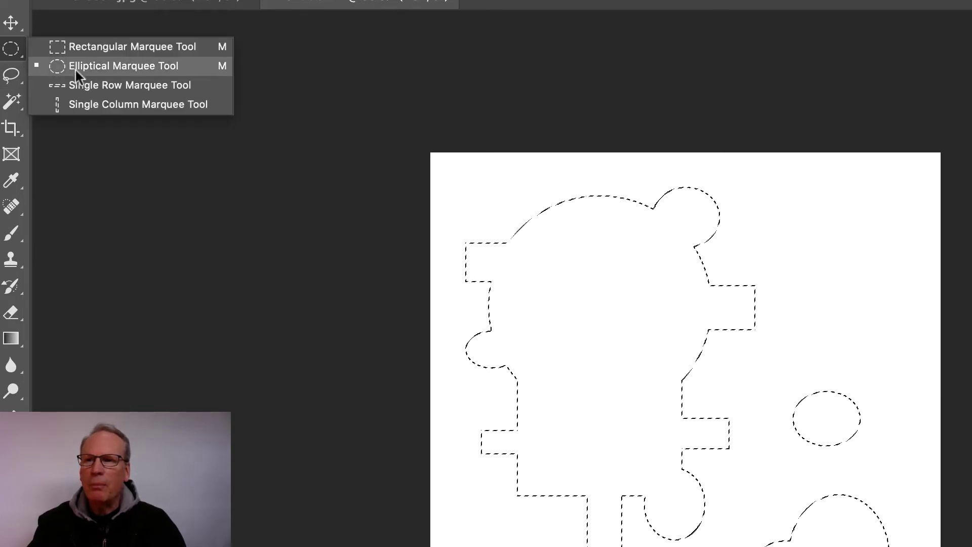
{"action": "left_click", "coordinate": [76, 49]}
{"action": "left_click_drag", "start_coordinate": [820, 435], "coordinate": [857, 523]}
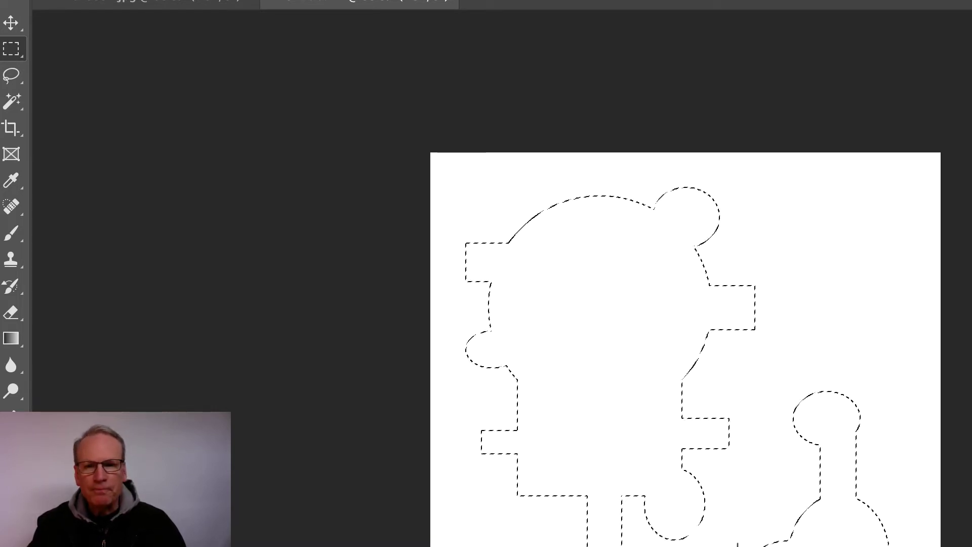
{"action": "left_click_drag", "start_coordinate": [825, 420], "coordinate": [884, 470]}
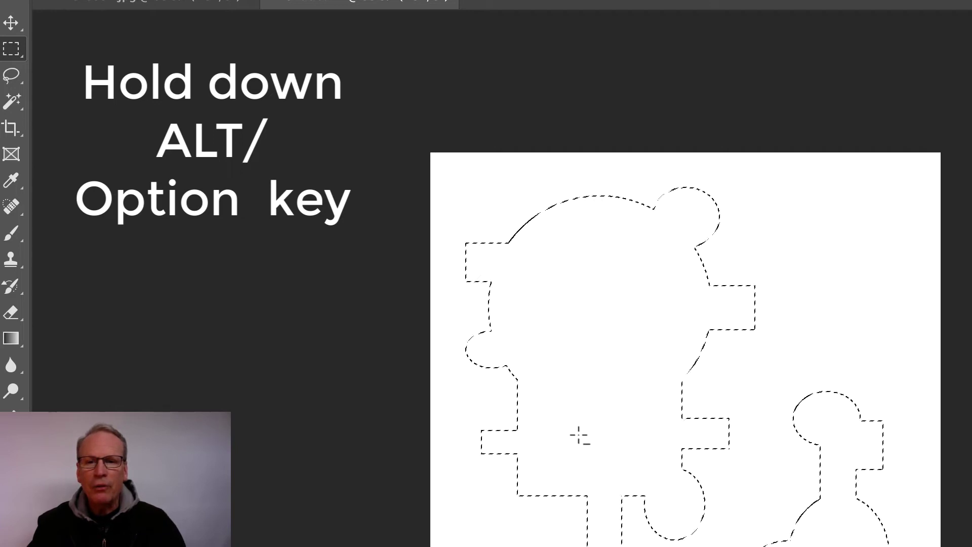
Subtract five rectangular notches, including a central hole, the oval-head slot, top-left and lower-left cuts
{"action": "left_click_drag", "start_coordinate": [609, 349], "coordinate": [733, 393]}
{"action": "left_click_drag", "start_coordinate": [754, 516], "coordinate": [816, 546]}
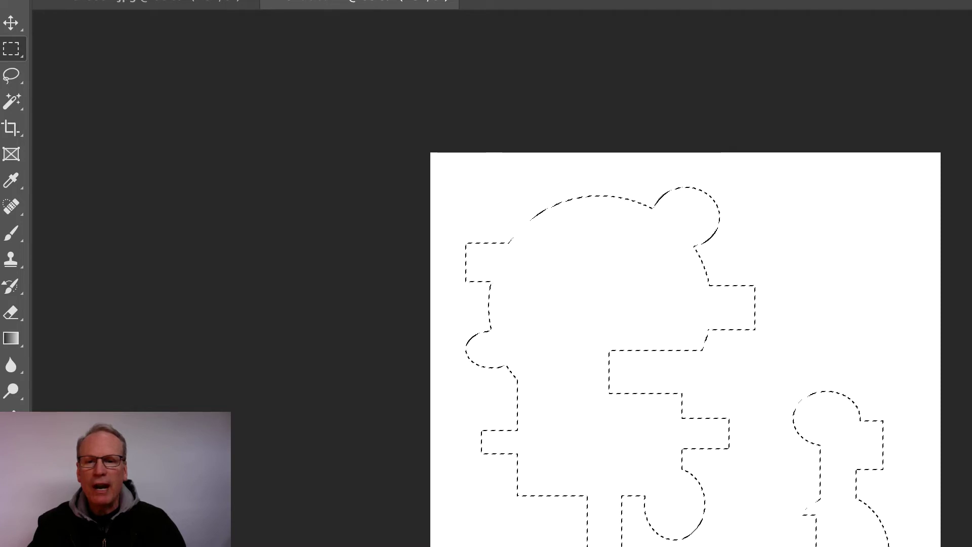
{"action": "left_click_drag", "start_coordinate": [527, 195], "coordinate": [581, 252]}
{"action": "left_click_drag", "start_coordinate": [810, 362], "coordinate": [850, 416]}
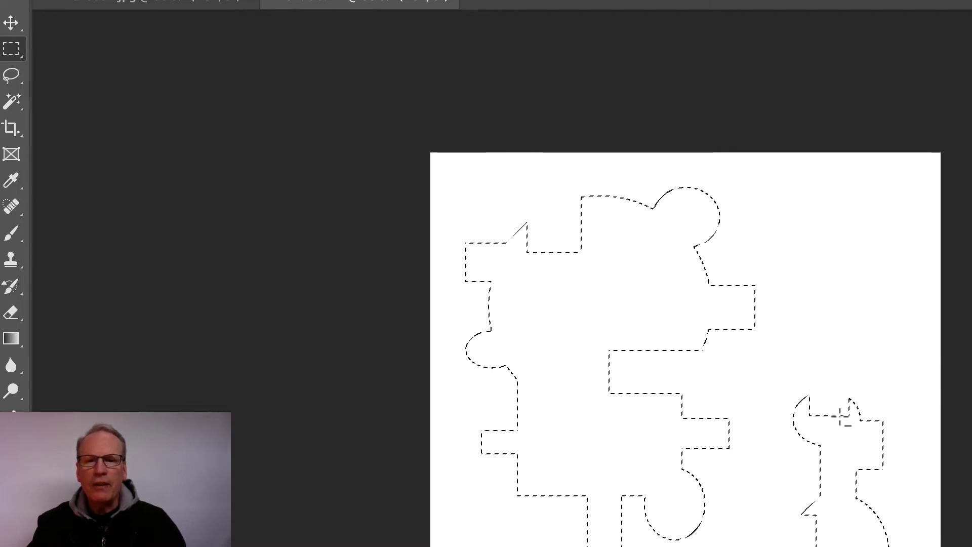
{"action": "left_click_drag", "start_coordinate": [466, 494], "coordinate": [540, 477]}
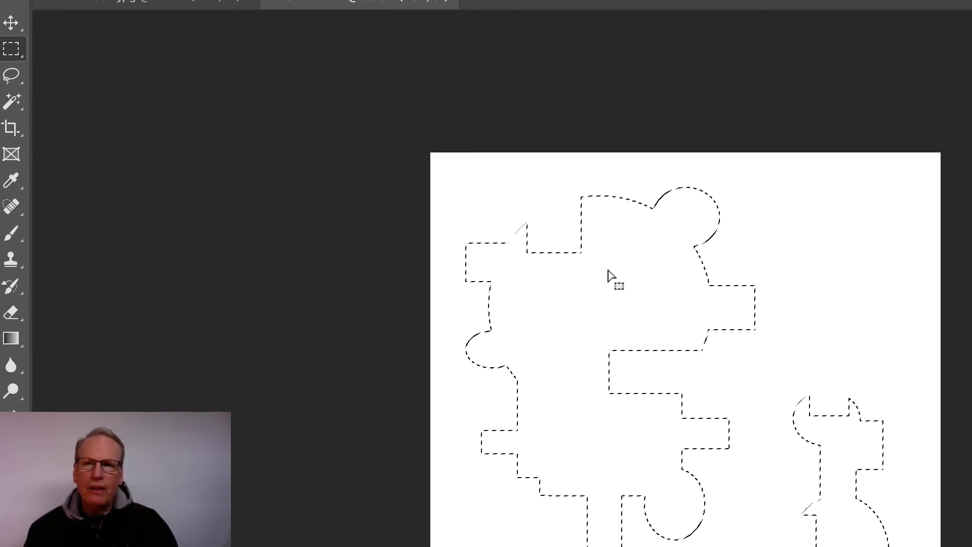
Select all of IMG-3592.jpg and copy the whole cat photo
{"action": "left_click", "coordinate": [216, 4]}
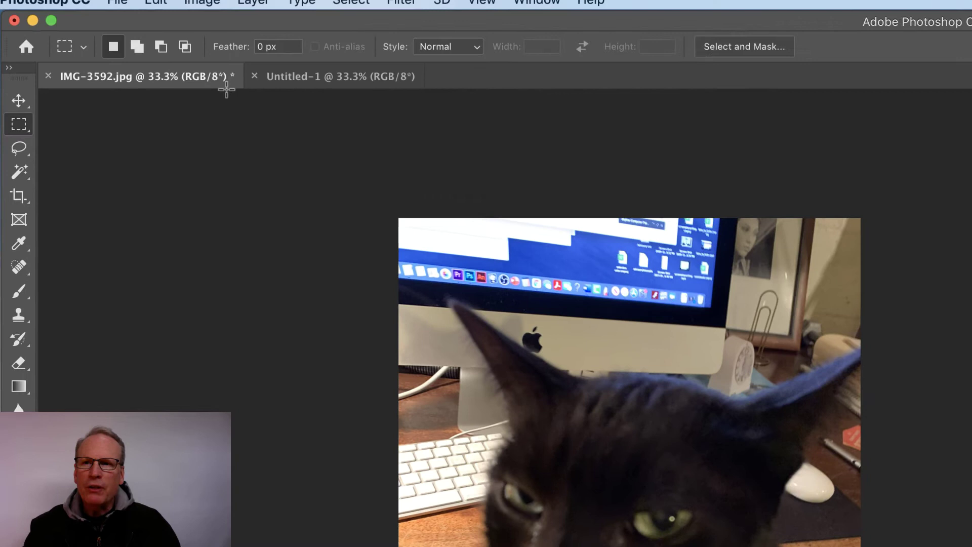
{"action": "left_click", "coordinate": [351, 1]}
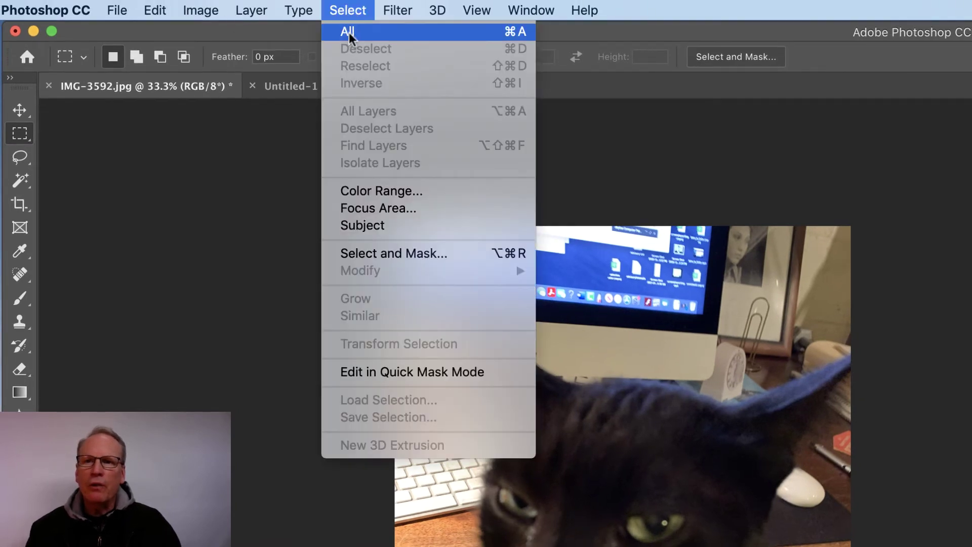
{"action": "left_click", "coordinate": [348, 33]}
{"action": "left_click", "coordinate": [157, 12]}
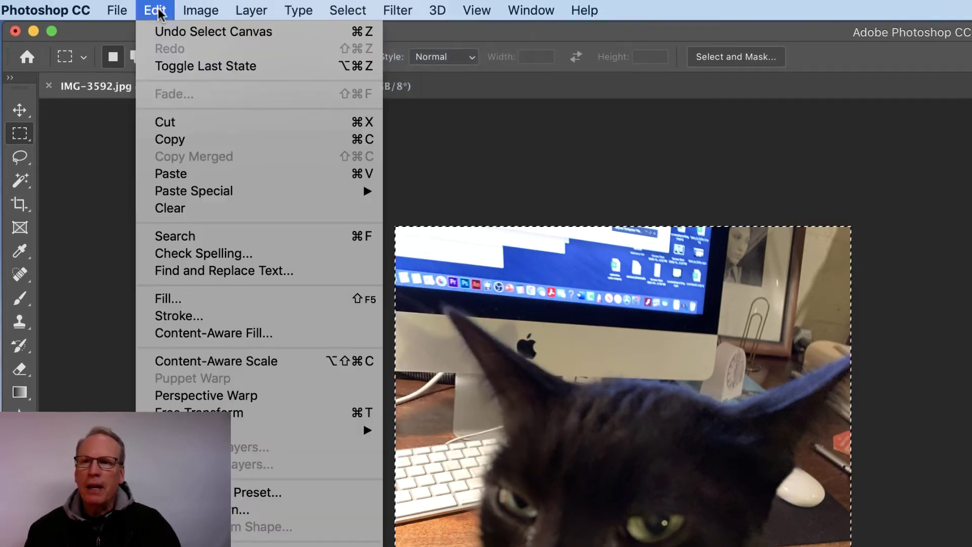
{"action": "left_click", "coordinate": [171, 138]}
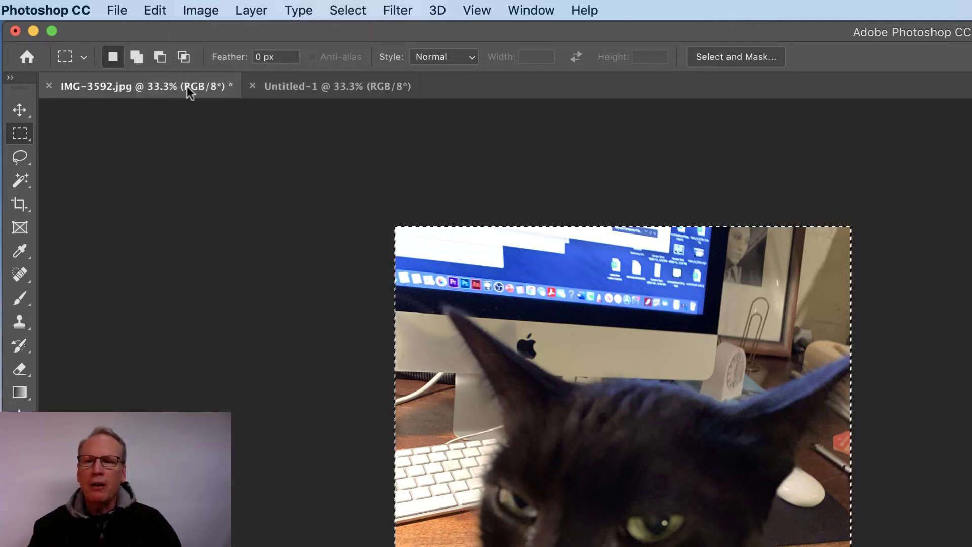
Paste the cat photo into the puzzle selection on Untitled-1 with Paste Into
{"action": "left_click", "coordinate": [306, 87]}
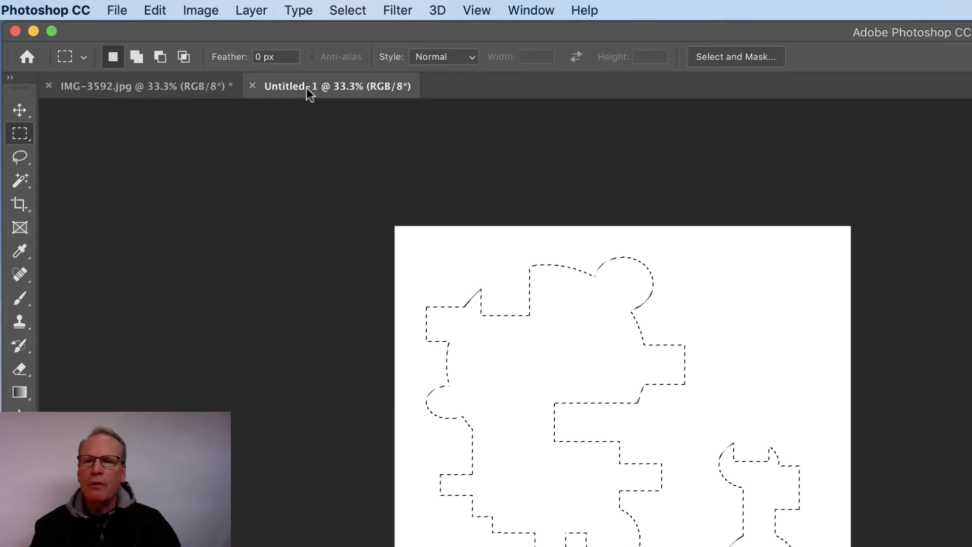
{"action": "left_click", "coordinate": [158, 11]}
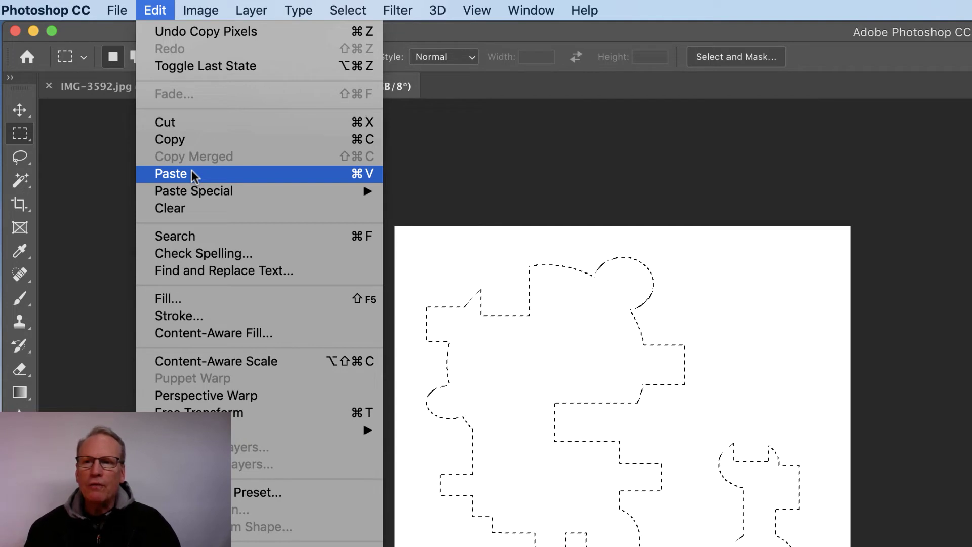
{"action": "mouse_move", "coordinate": [194, 199]}
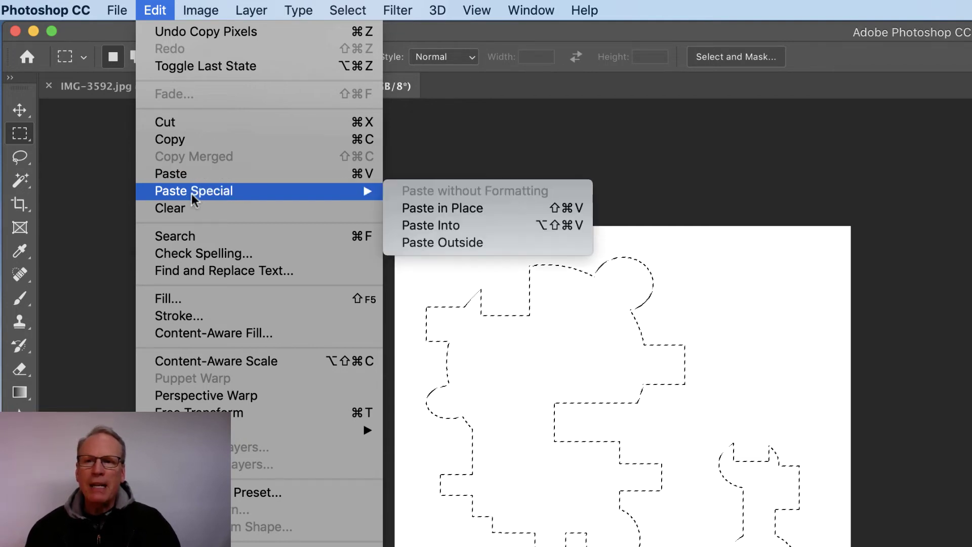
{"action": "left_click", "coordinate": [431, 226]}
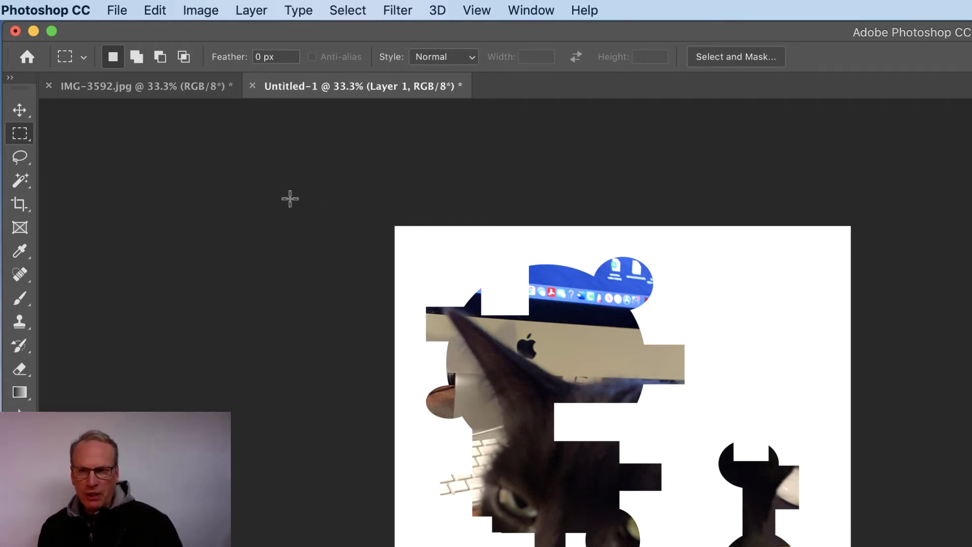
Move the pasted photo within its mask so the cat's face and eyes fill the large piece
{"action": "left_click", "coordinate": [19, 111]}
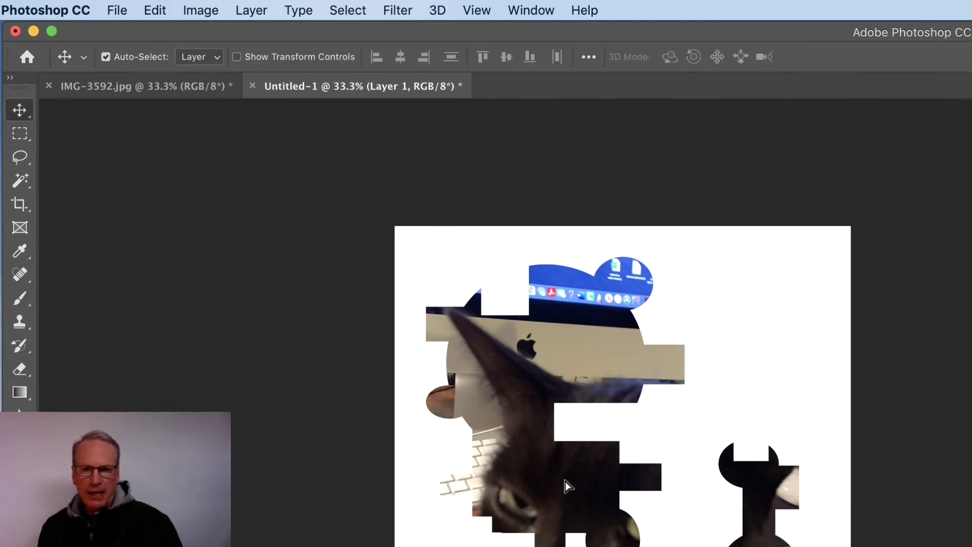
{"action": "left_click_drag", "start_coordinate": [566, 485], "coordinate": [467, 421]}
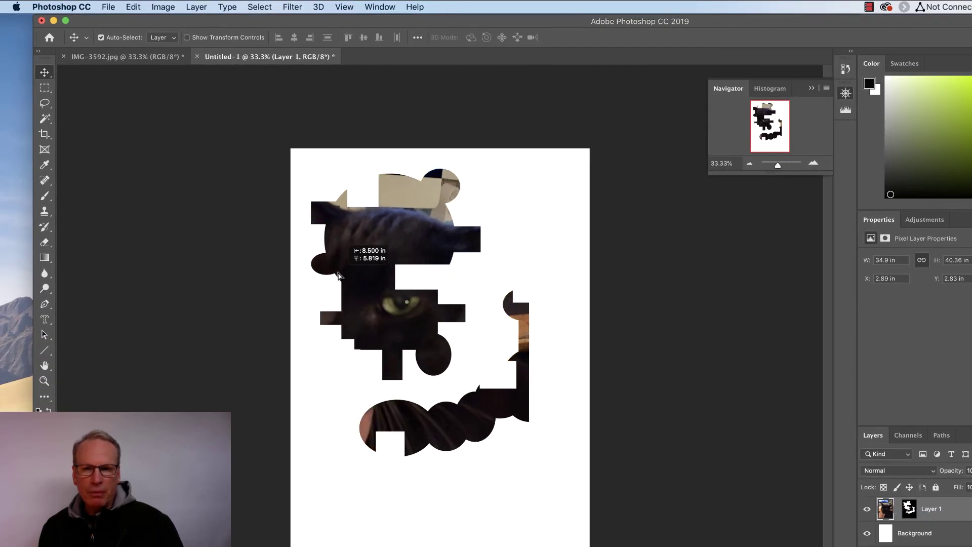
{"action": "left_click_drag", "start_coordinate": [338, 275], "coordinate": [379, 217]}
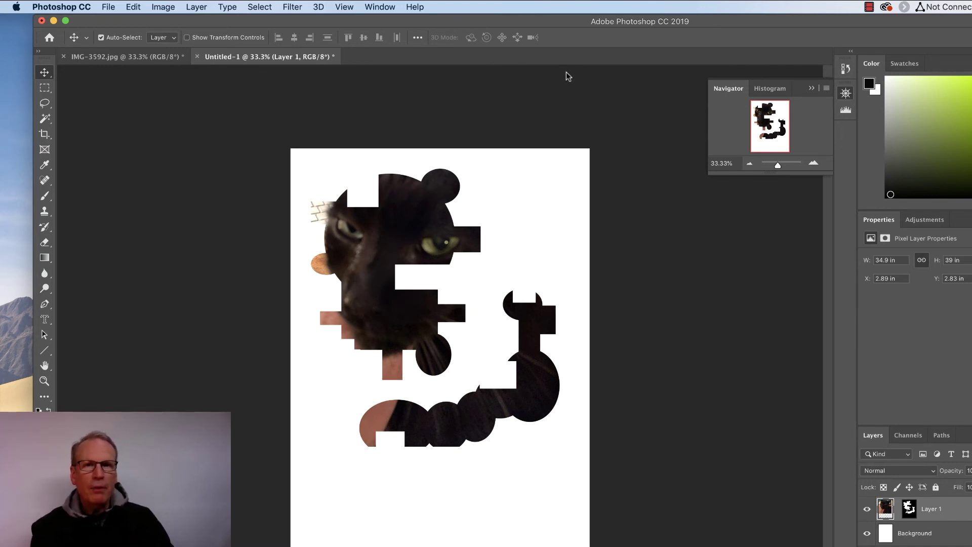
{"action": "left_click_drag", "start_coordinate": [613, 21], "coordinate": [603, 4]}
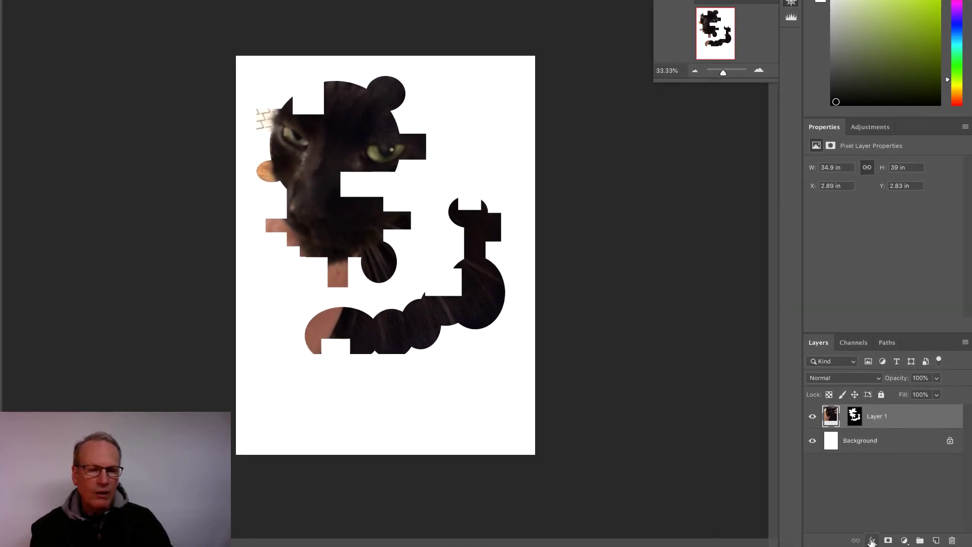
Apply Bevel & Emboss to the cat layer: Inner Bevel, Smooth, 677% depth, 103 px size
{"action": "left_click", "coordinate": [867, 540]}
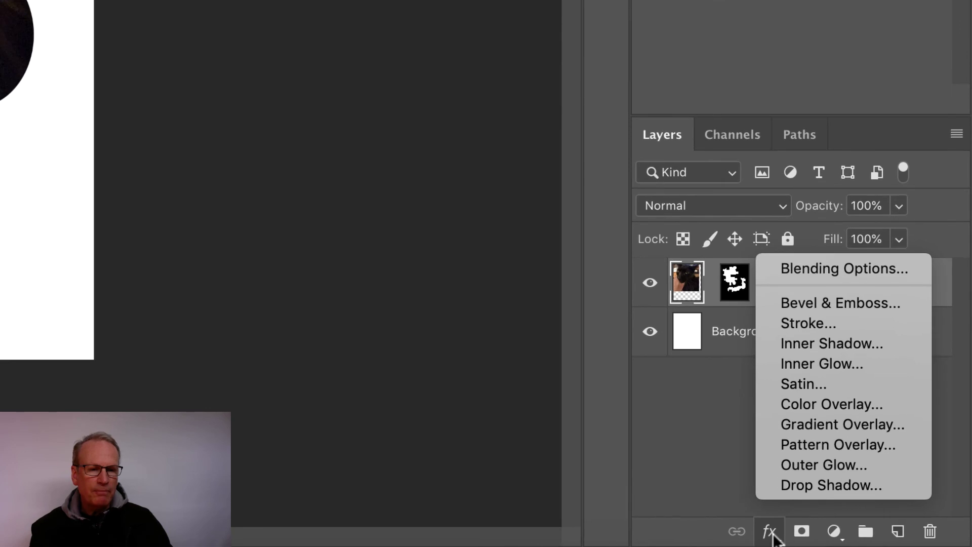
{"action": "left_click", "coordinate": [807, 302]}
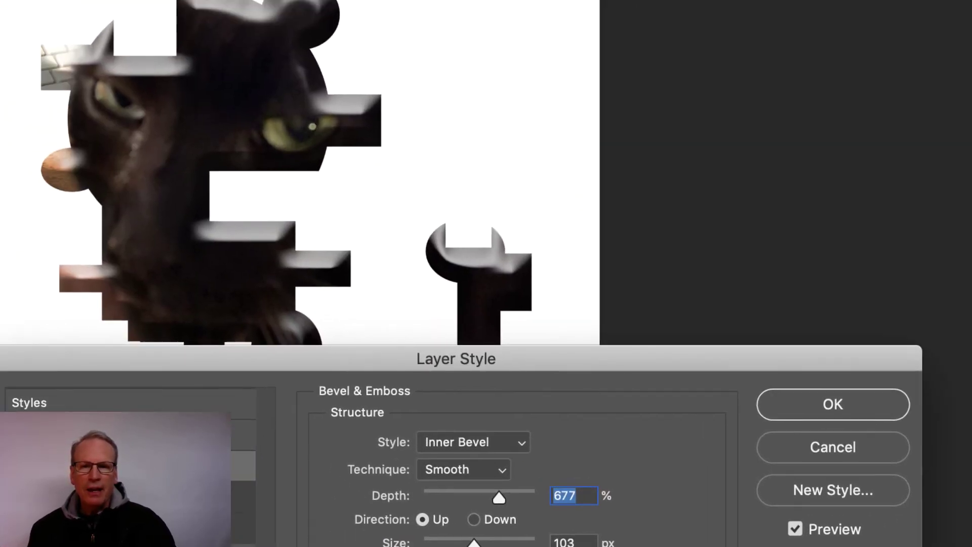
{"action": "left_click_drag", "start_coordinate": [560, 358], "coordinate": [458, 451]}
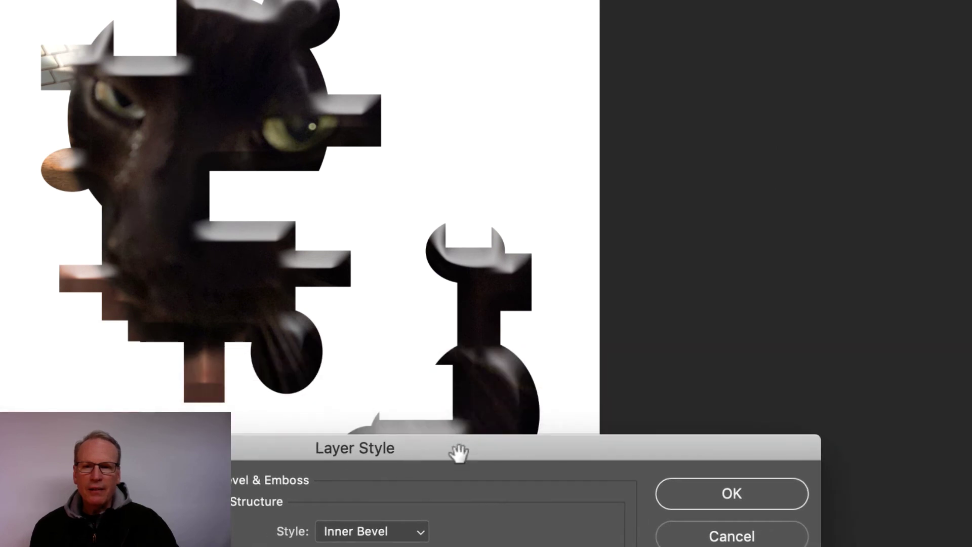